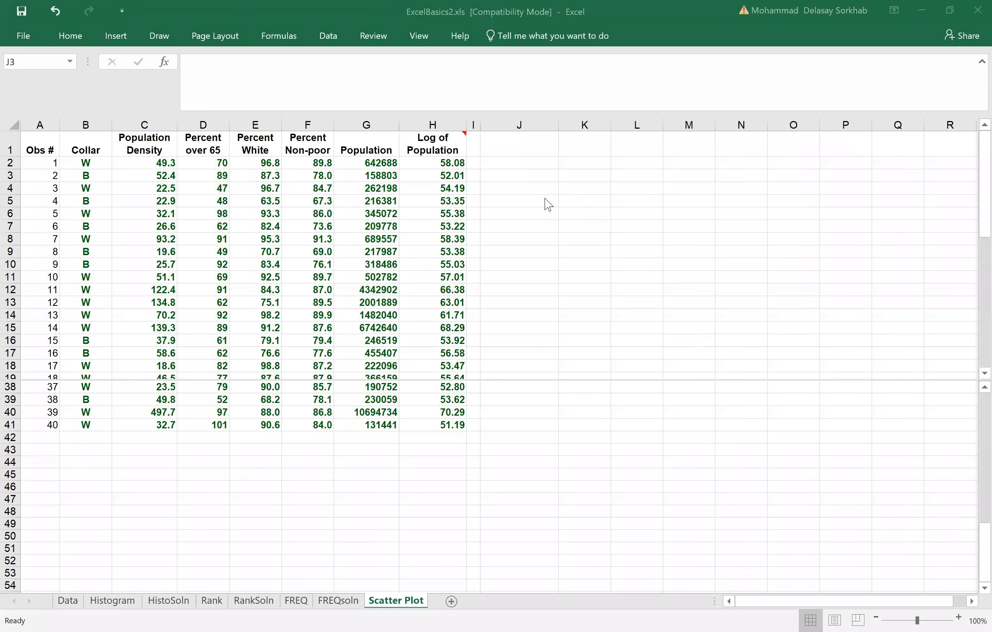
Step: Insert an empty markers-only scatter chart from cell J2 and position it beside the data, clear of the Log of Population column
click(527, 165)
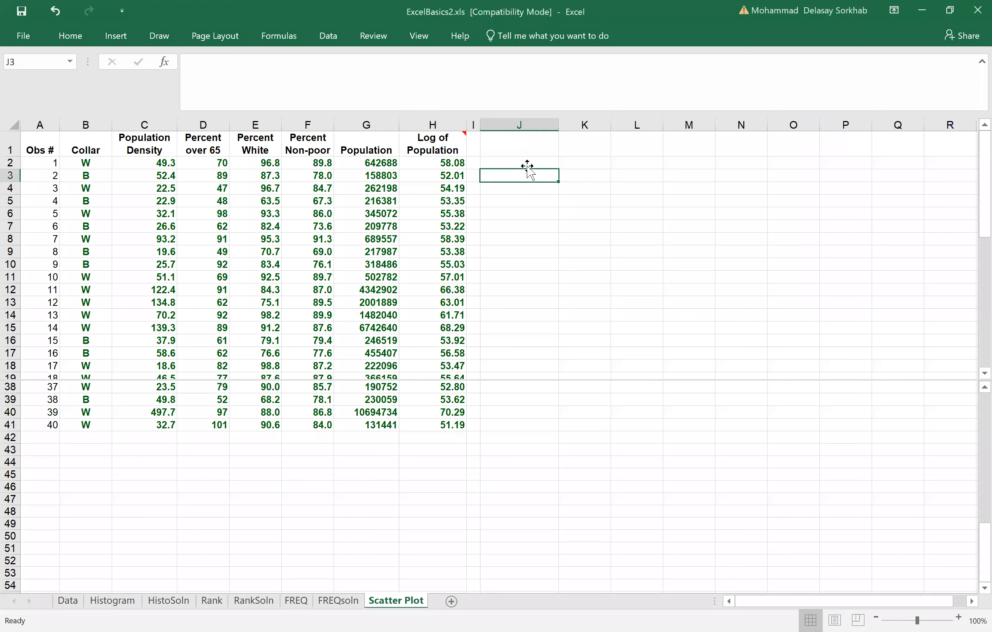
click(527, 162)
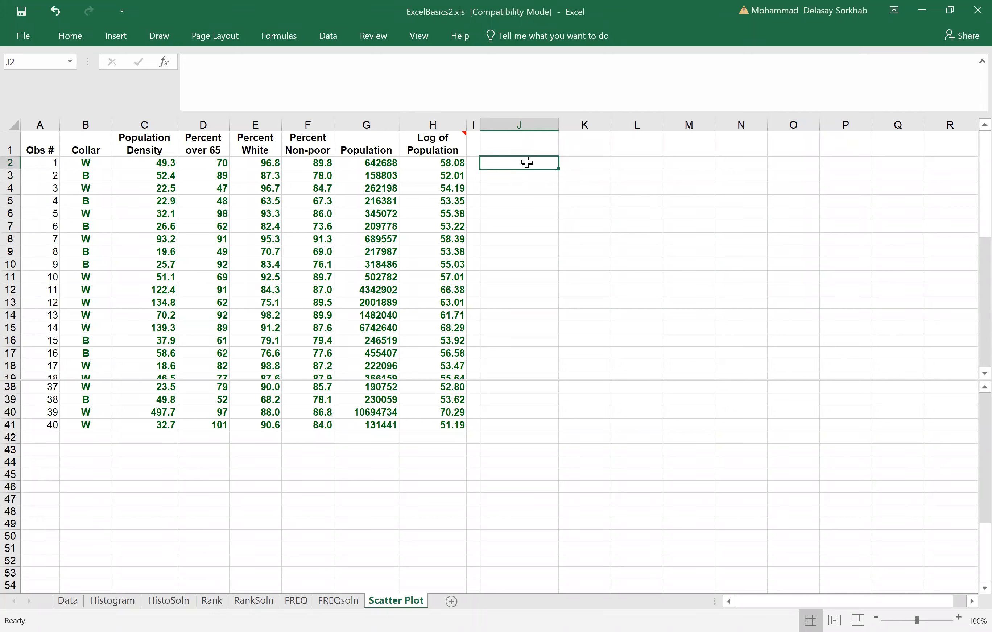
click(117, 37)
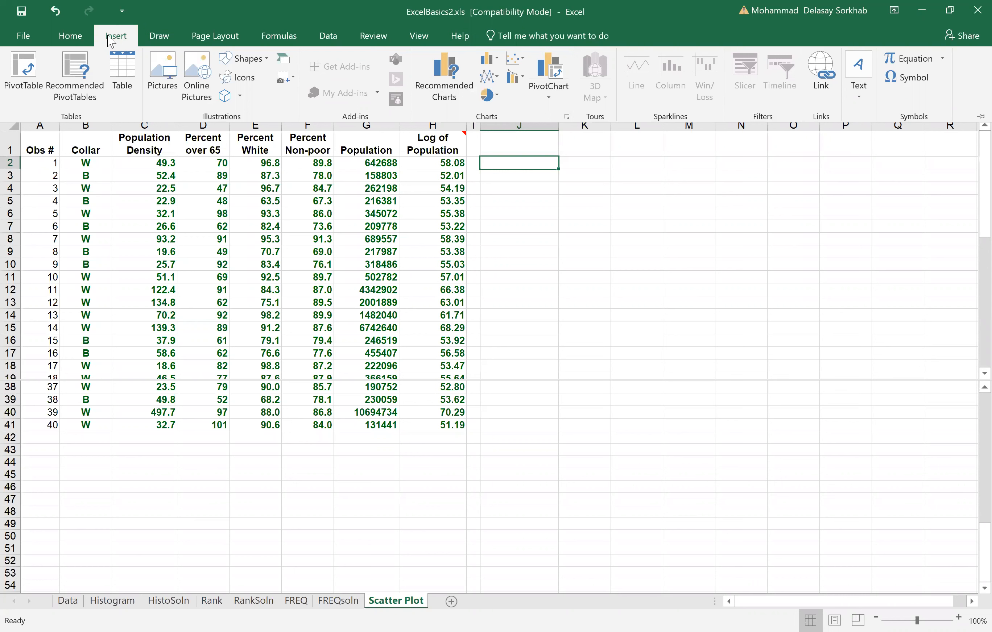
click(520, 67)
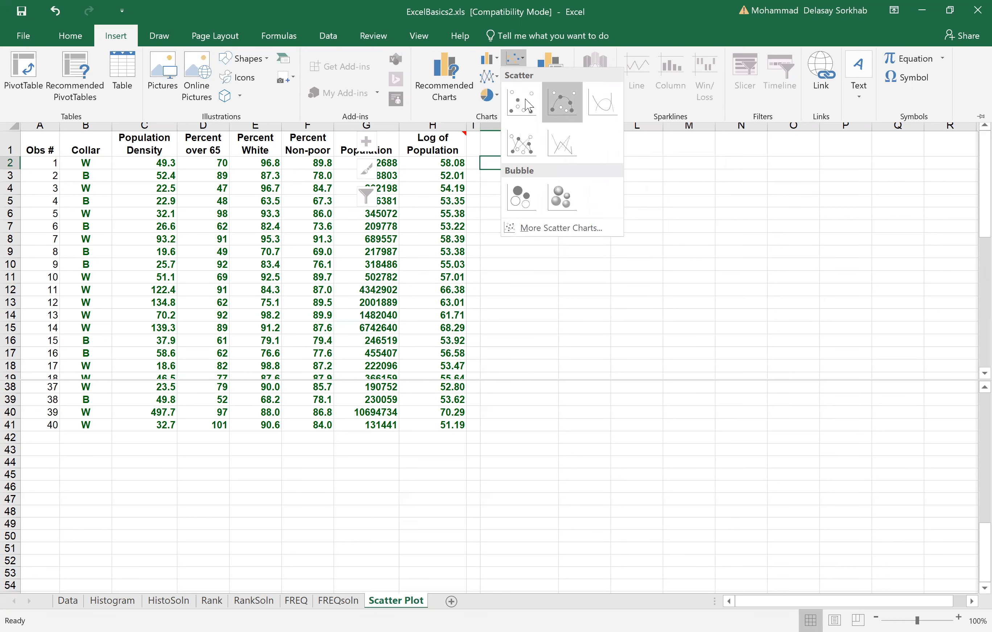
click(522, 139)
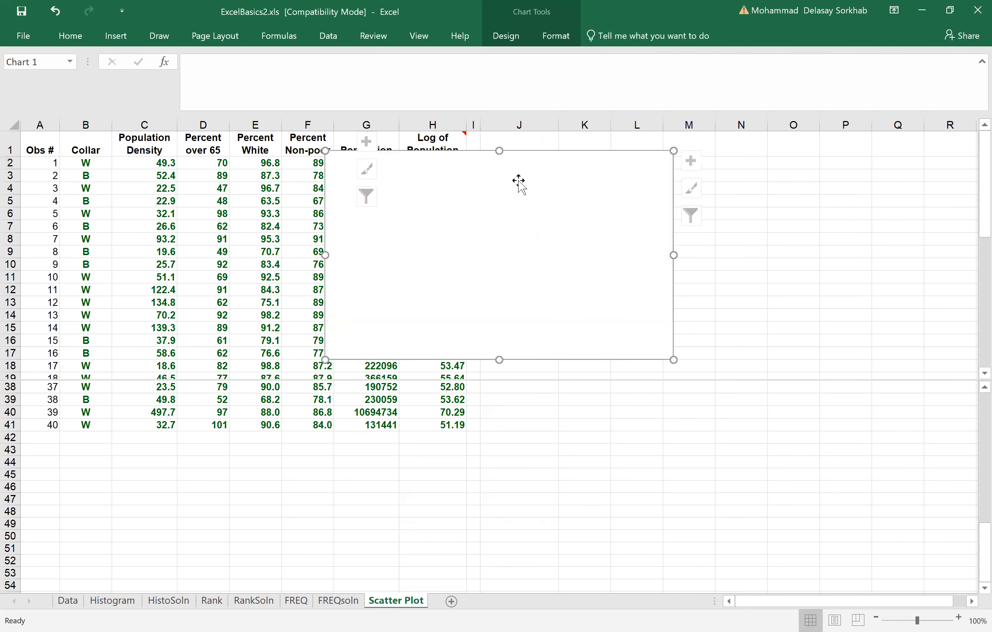
drag(530, 159, 686, 163)
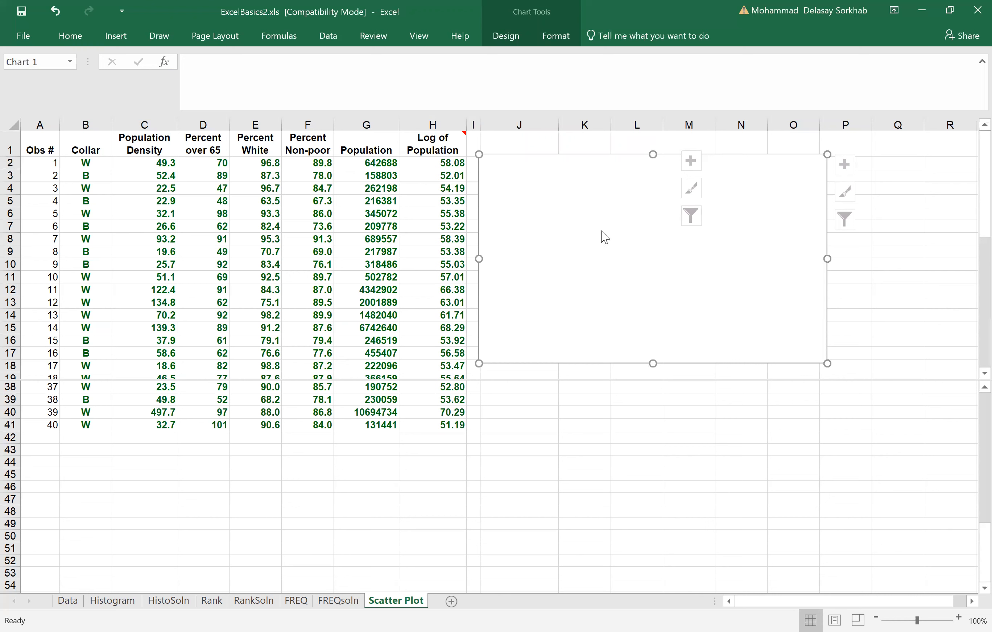
Step: Add a new data series to the chart and take its name from the Population Density header in C1
right_click(602, 232)
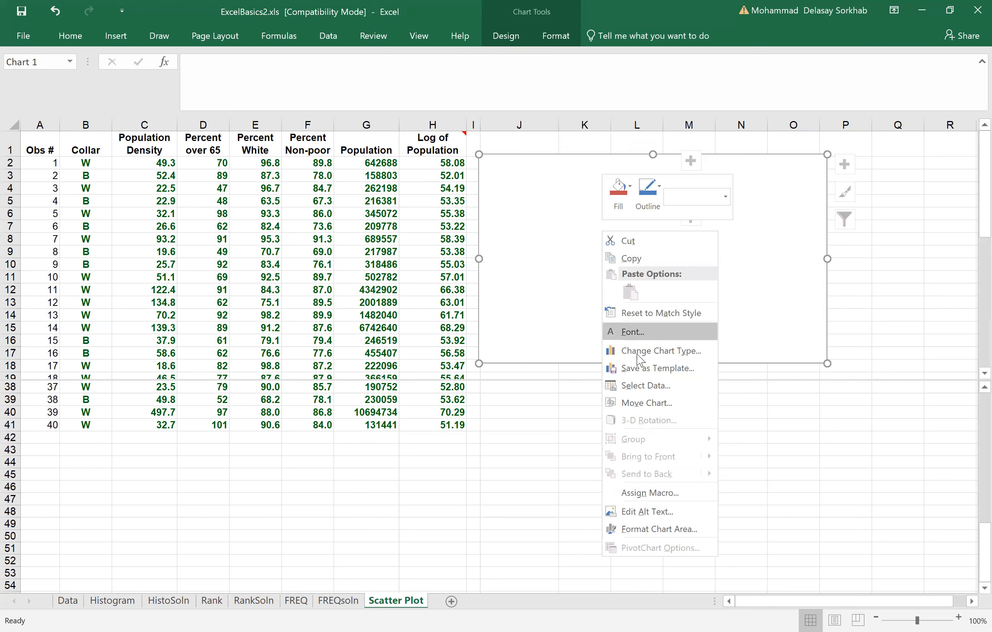
click(655, 393)
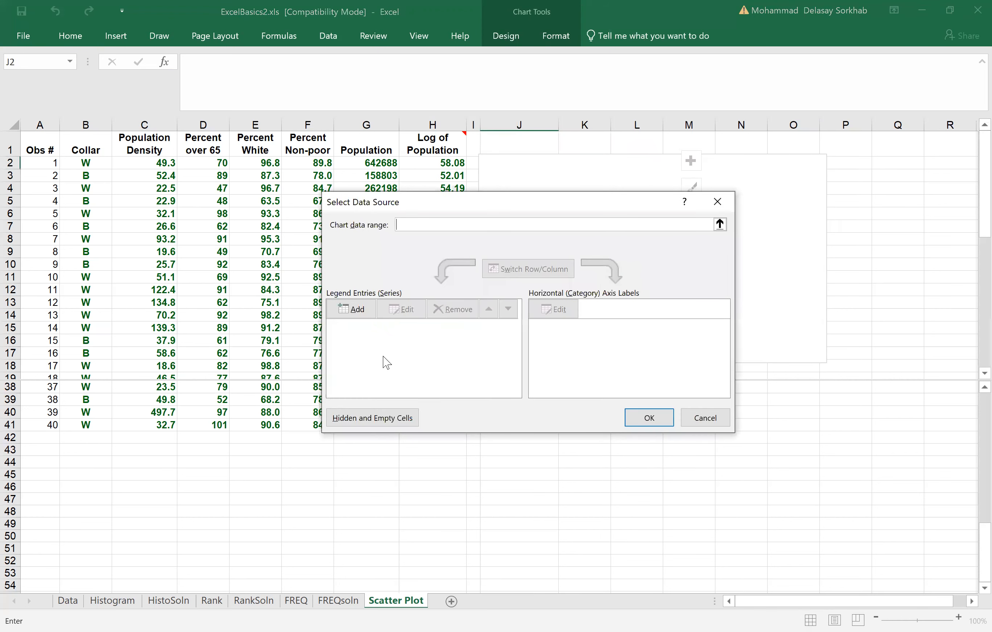
click(349, 309)
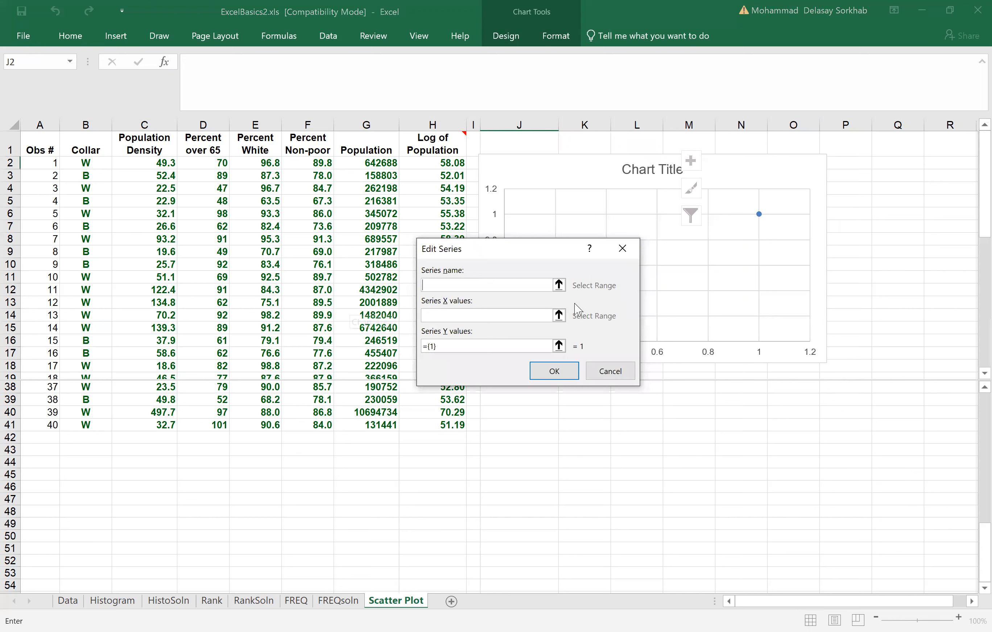
click(559, 286)
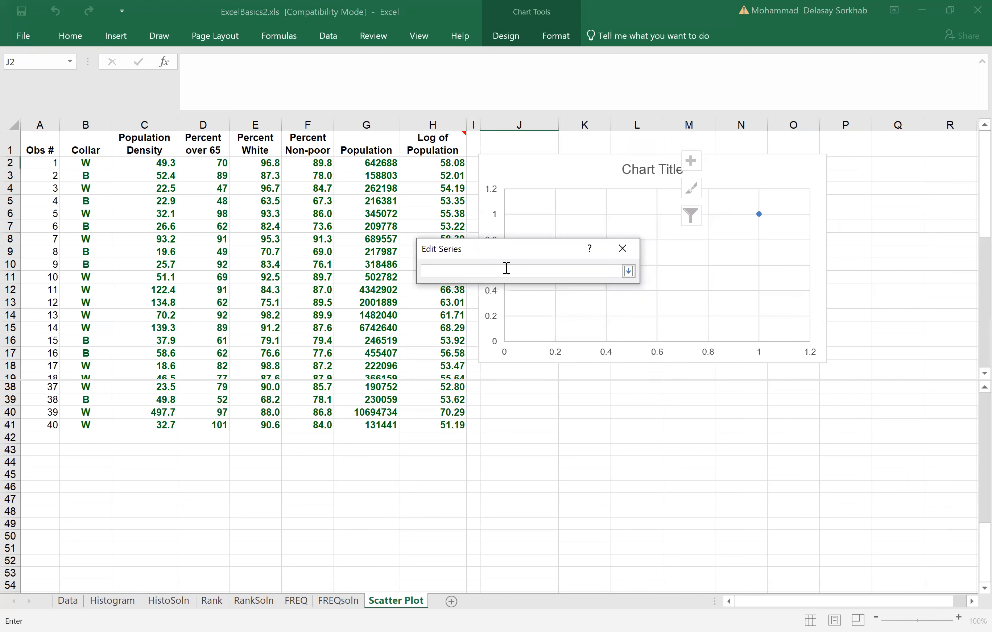
click(156, 151)
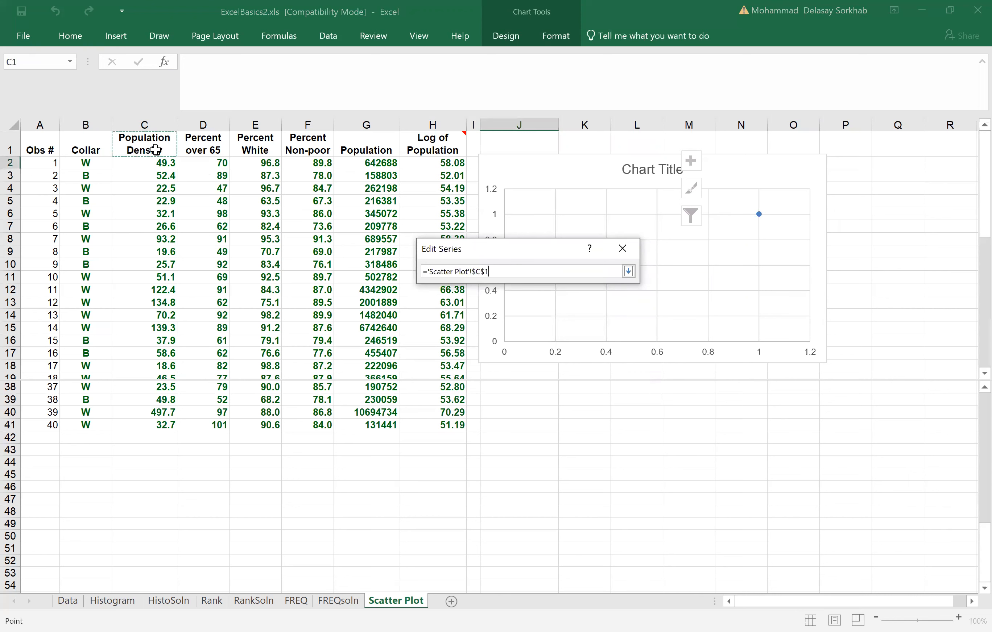
click(629, 272)
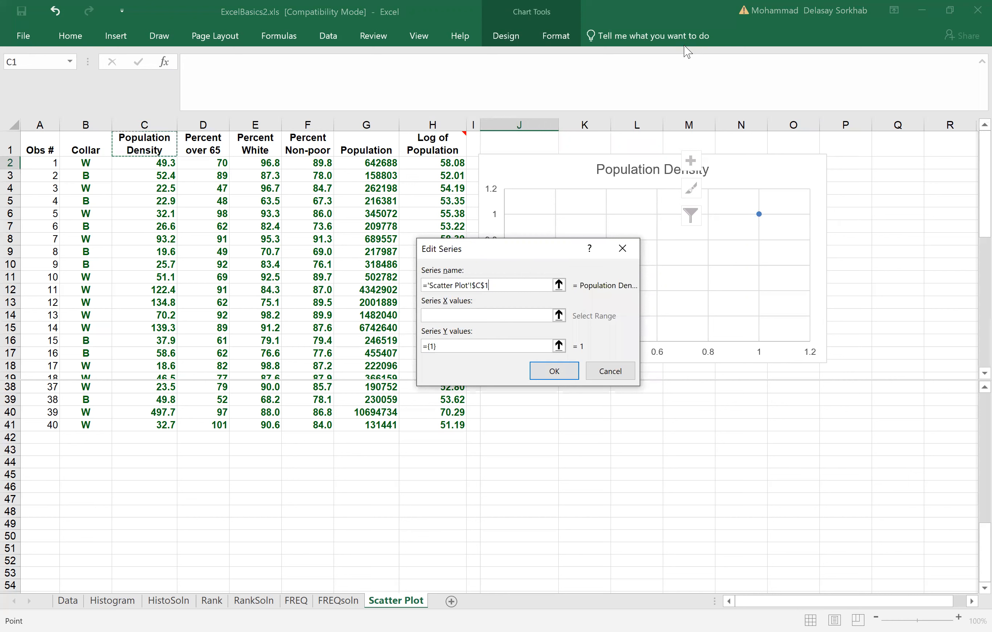
Step: Set the series X values to the Percent Non-poor data in F2:F41
key(Tab)
click(560, 316)
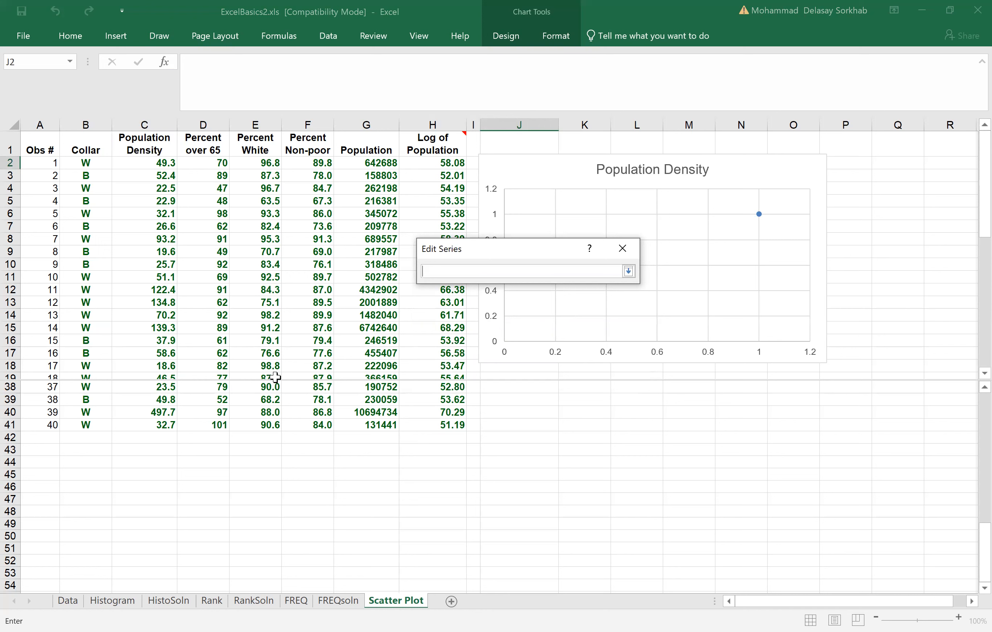
click(313, 165)
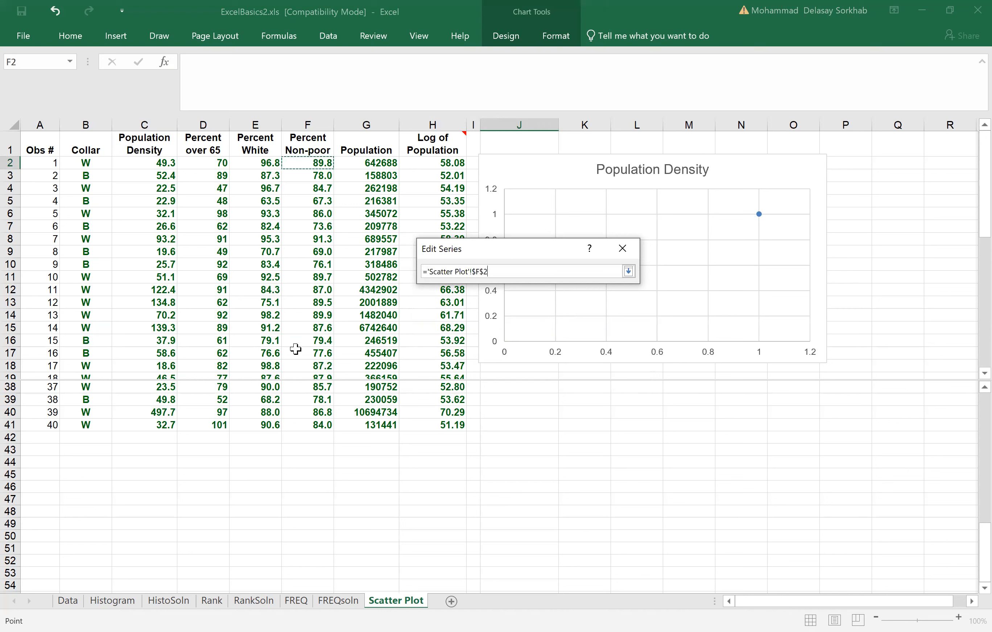
shift+click(316, 426)
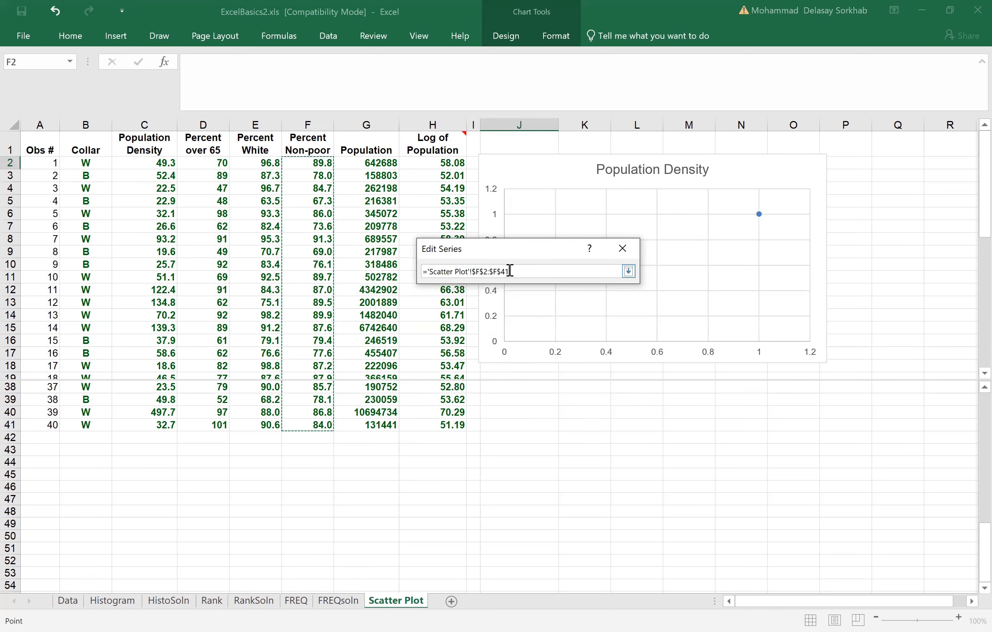
click(628, 272)
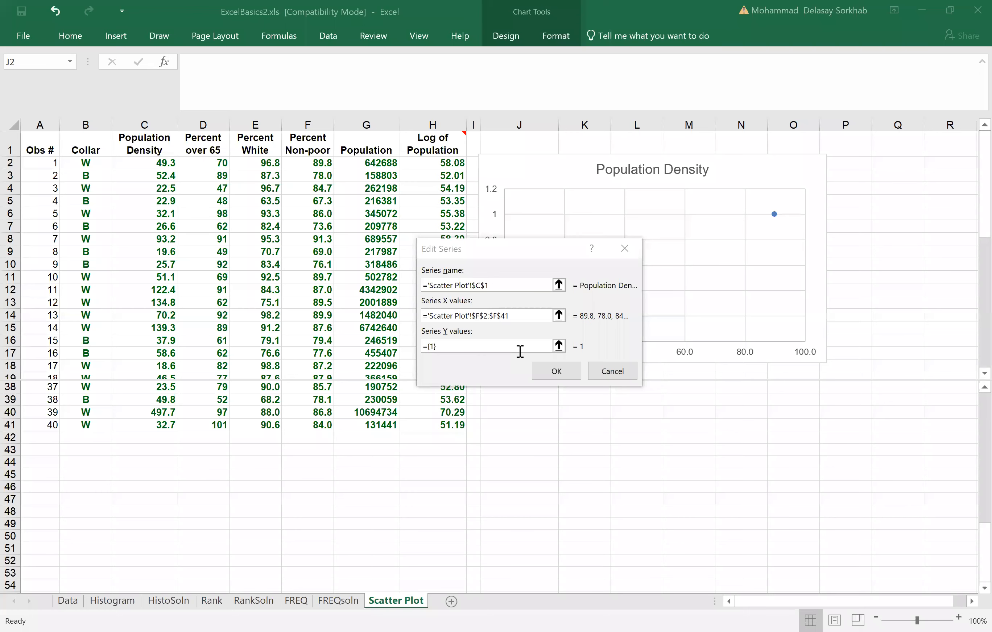
Step: Set the series Y values to the Population Density data in C2:C41 and apply the chart's data source
click(559, 346)
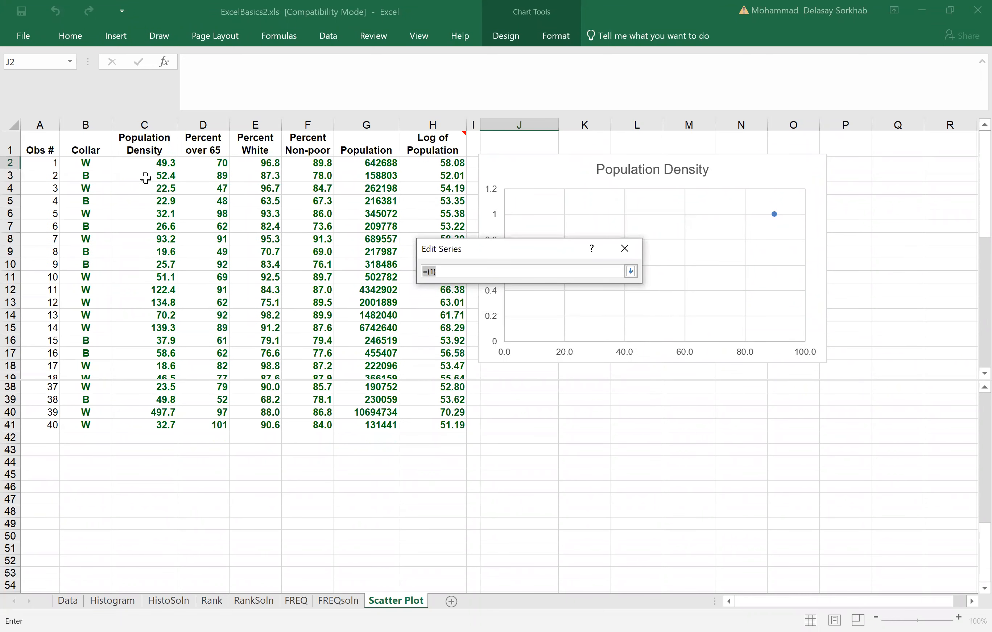
click(148, 162)
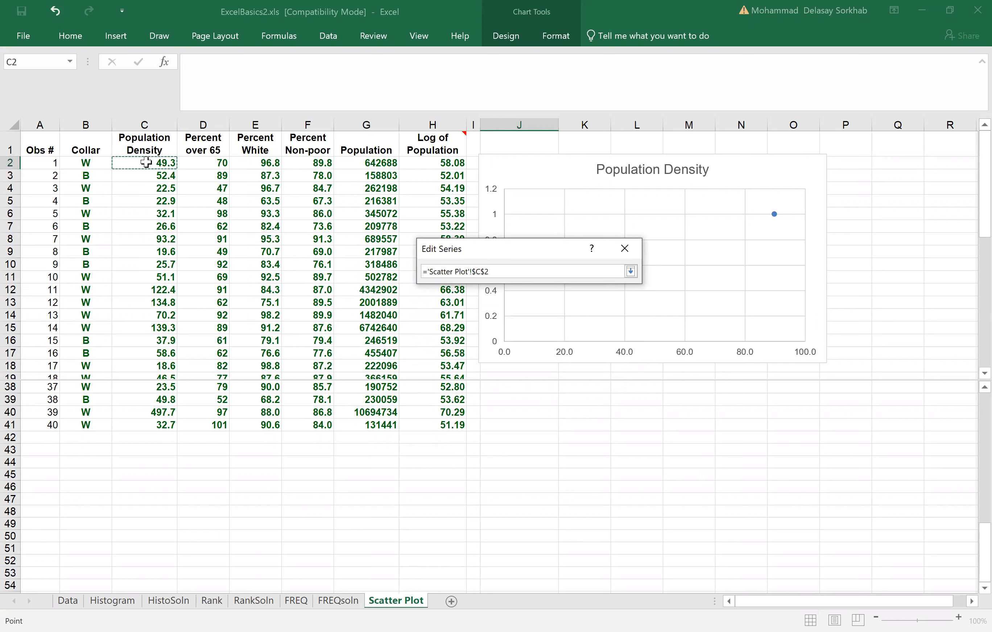
shift+click(149, 424)
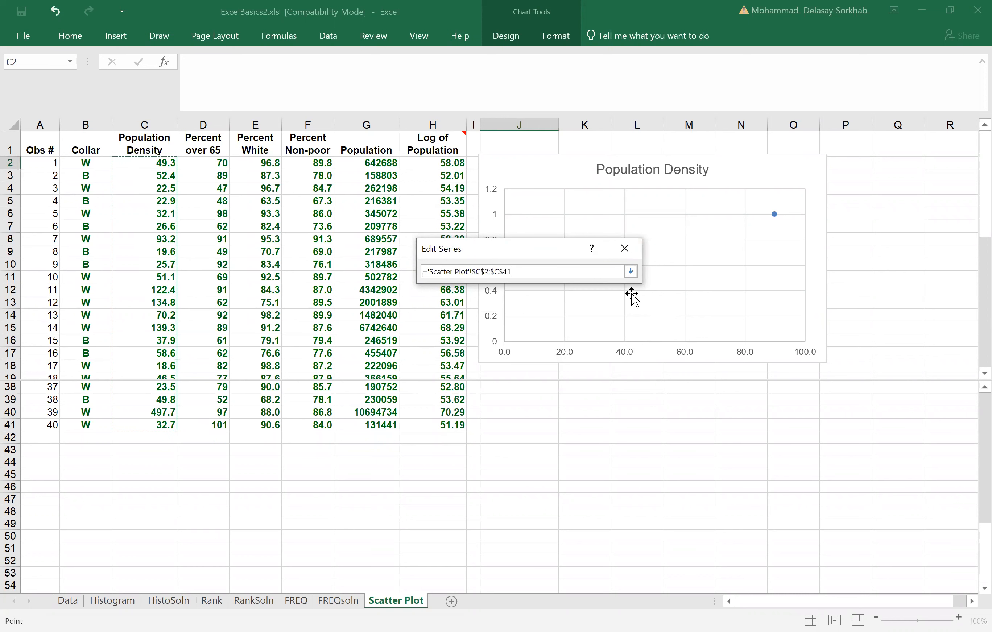
click(631, 272)
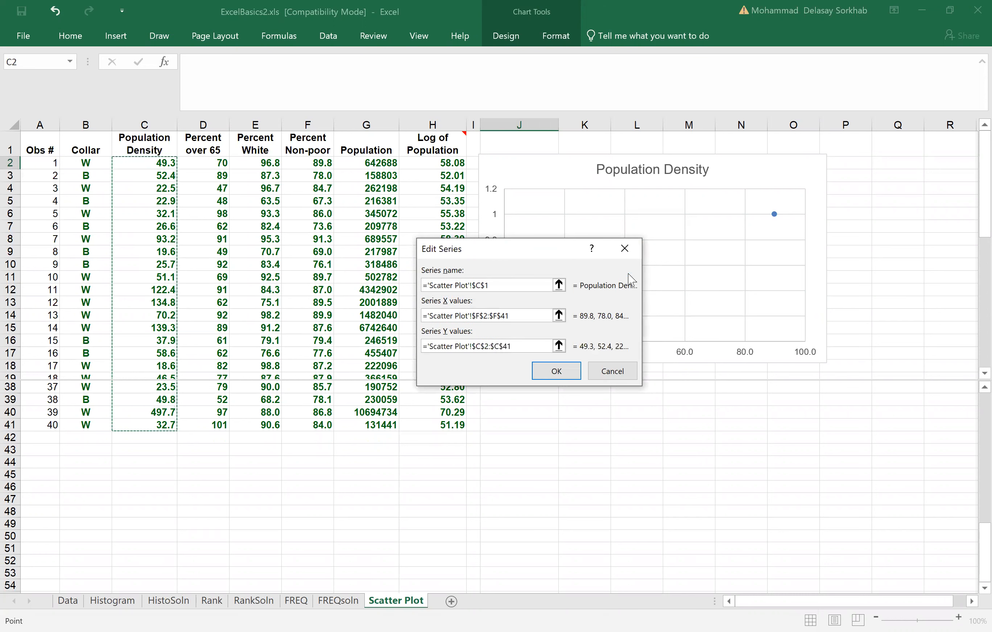
click(555, 377)
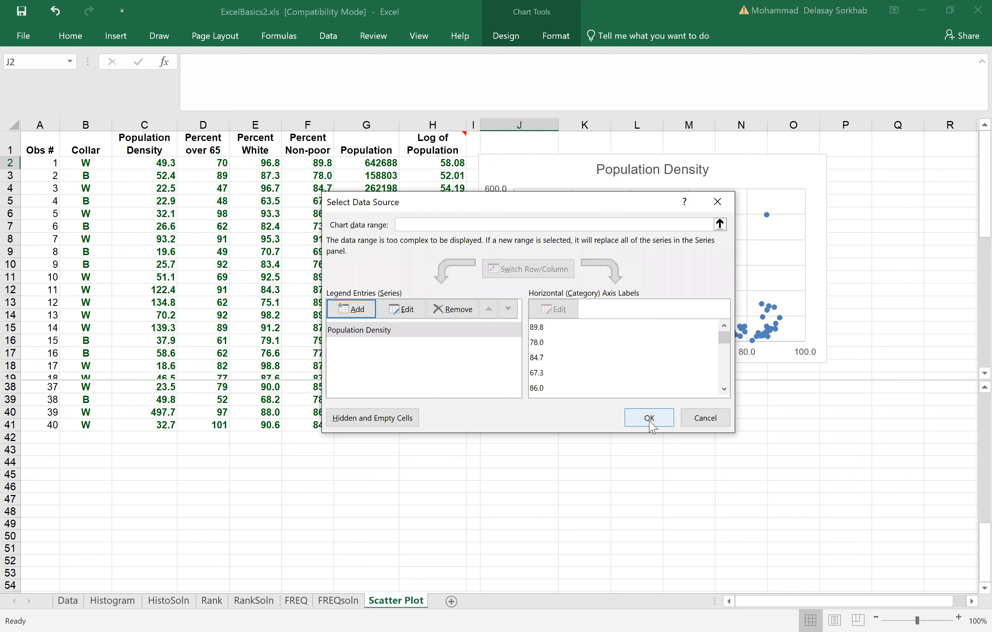
click(649, 419)
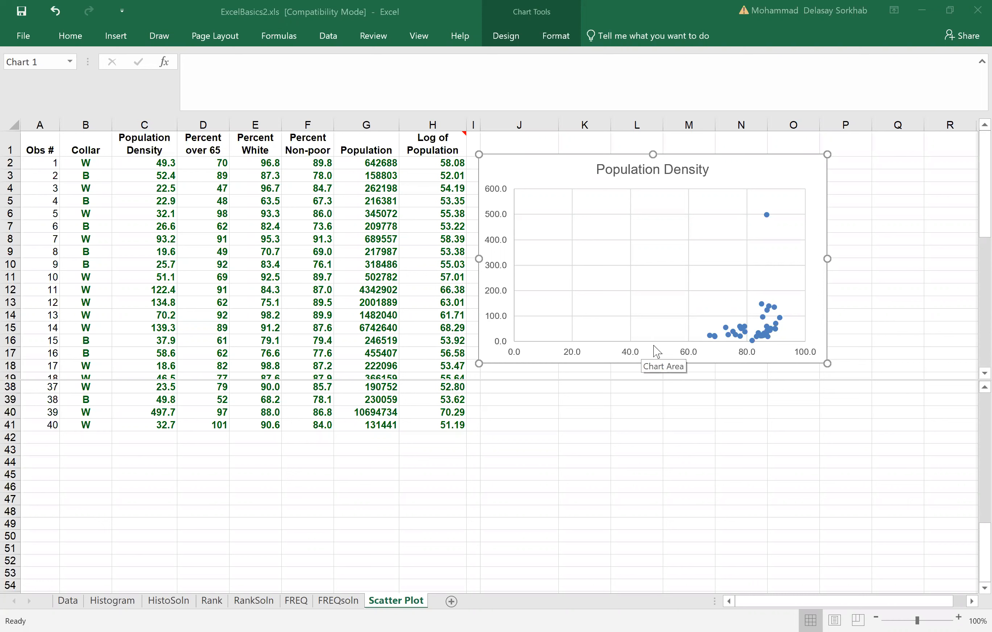
Step: Set the chart's horizontal axis bounds to a minimum of 60 and a maximum of 100
click(687, 355)
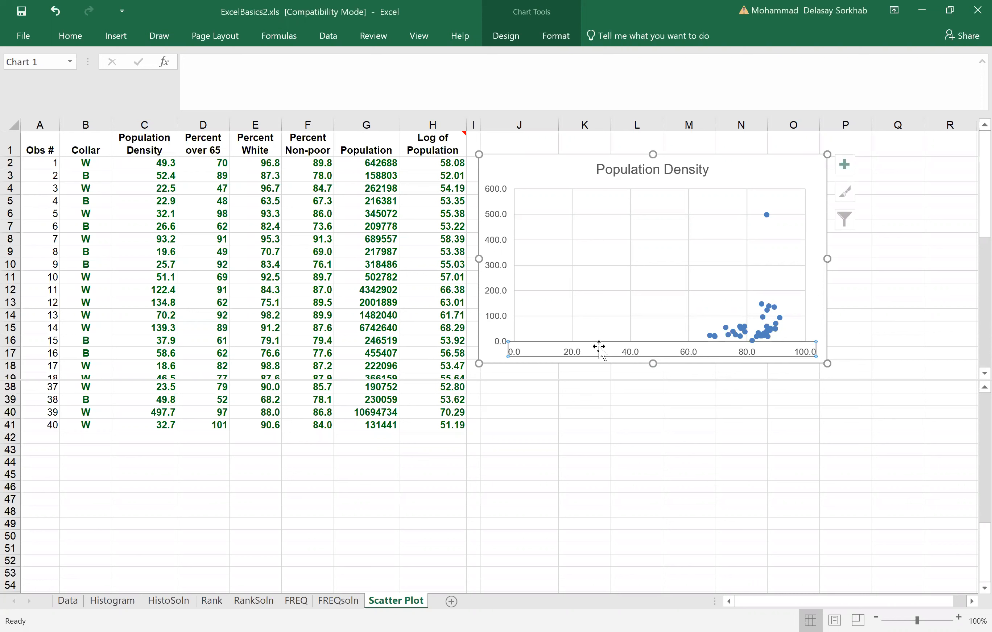
right_click(637, 355)
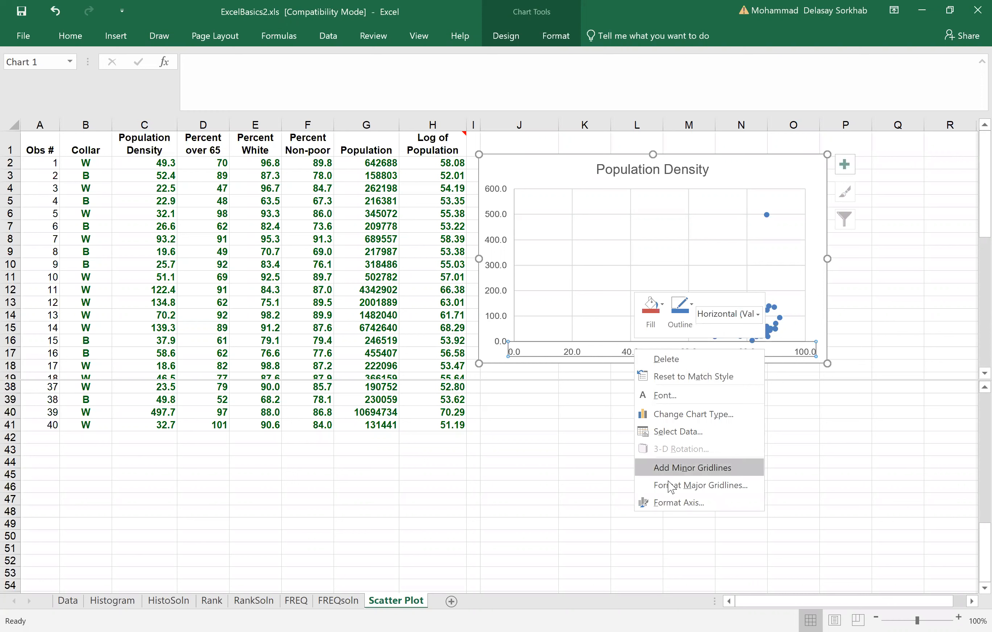
click(679, 503)
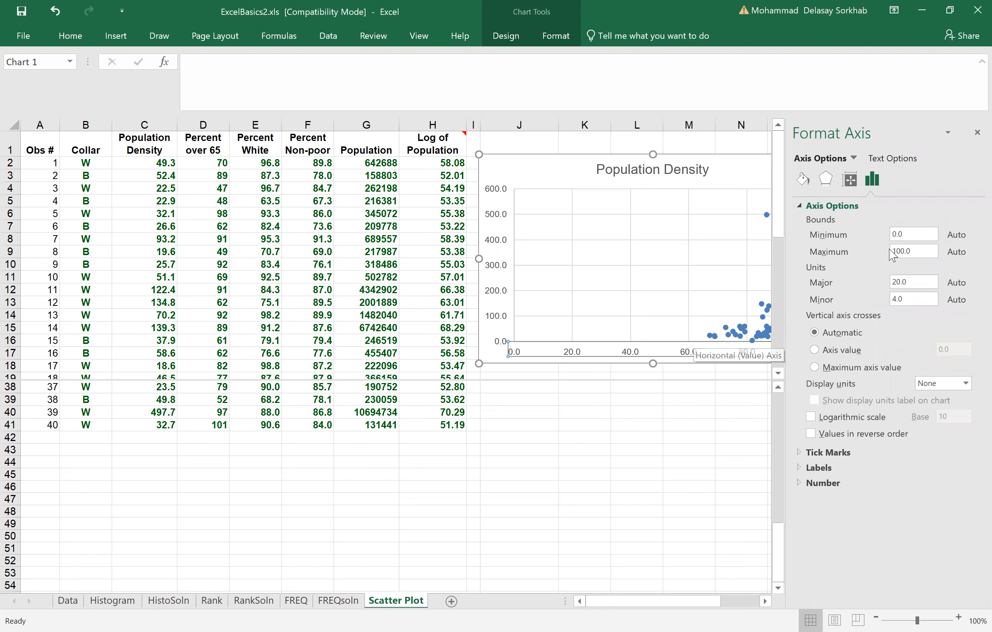
drag(917, 234, 885, 237)
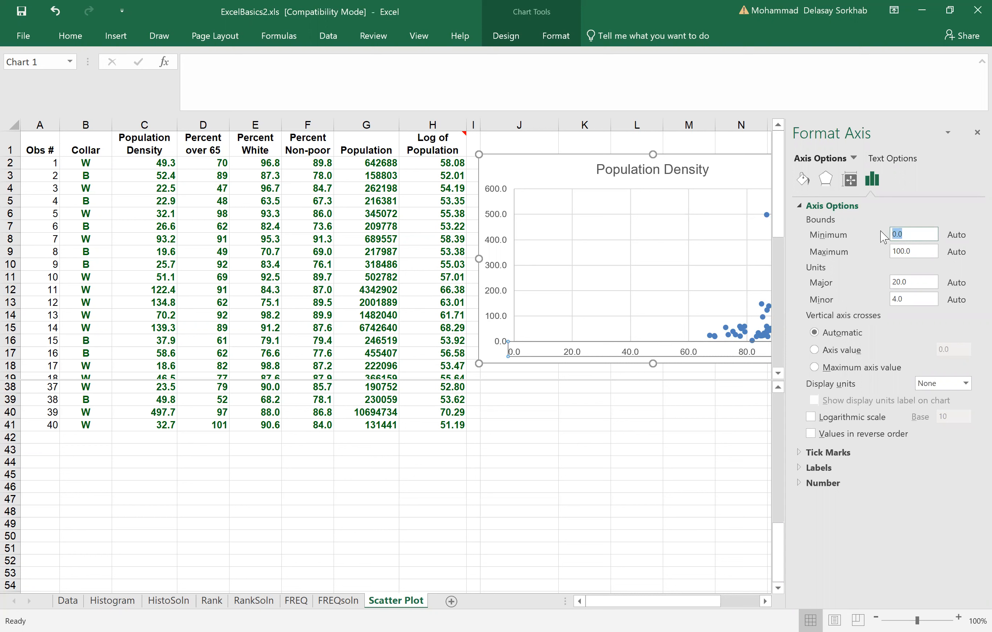
text(60)
click(916, 250)
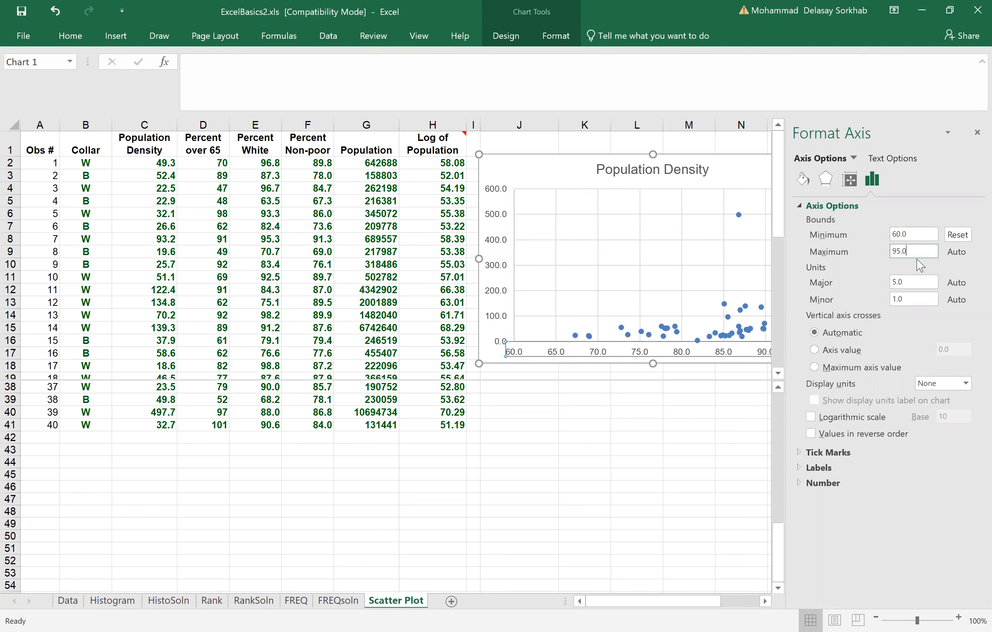
drag(917, 249, 880, 249)
text(100)
click(925, 285)
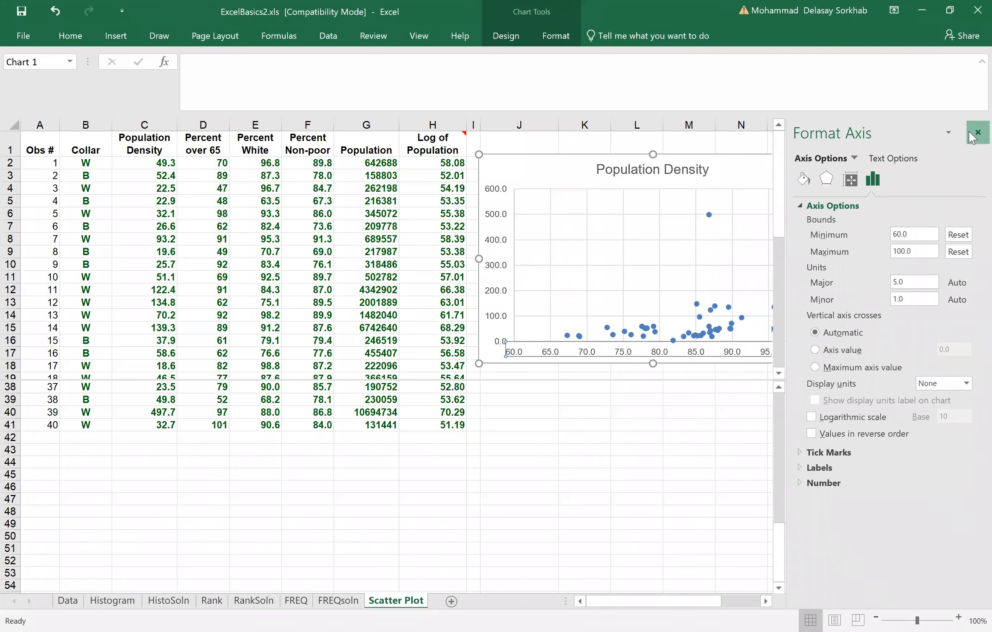
click(976, 134)
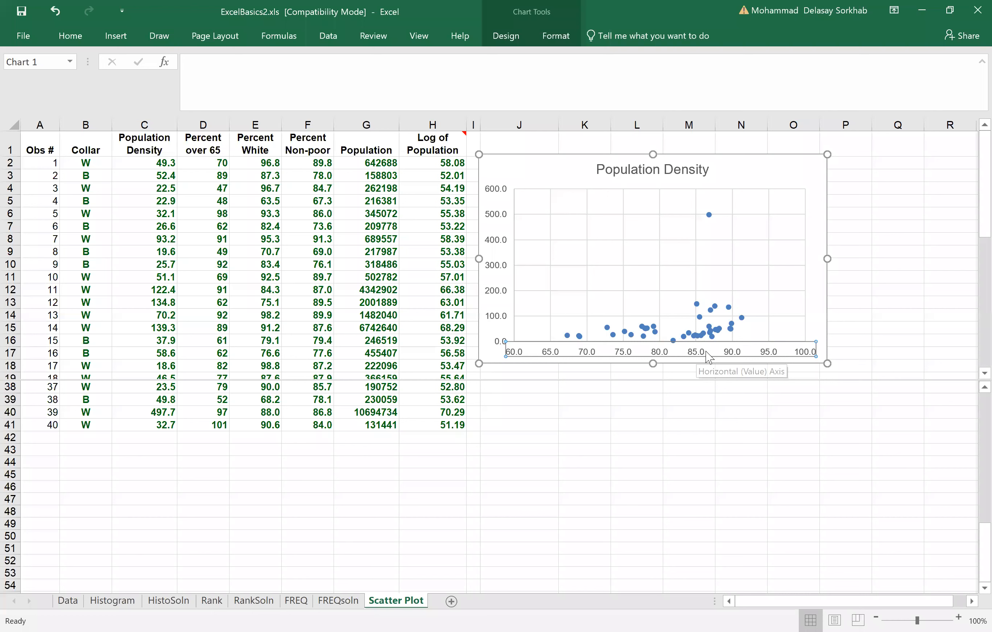
Step: Add a primary horizontal axis title to the scatter chart
double_click(705, 352)
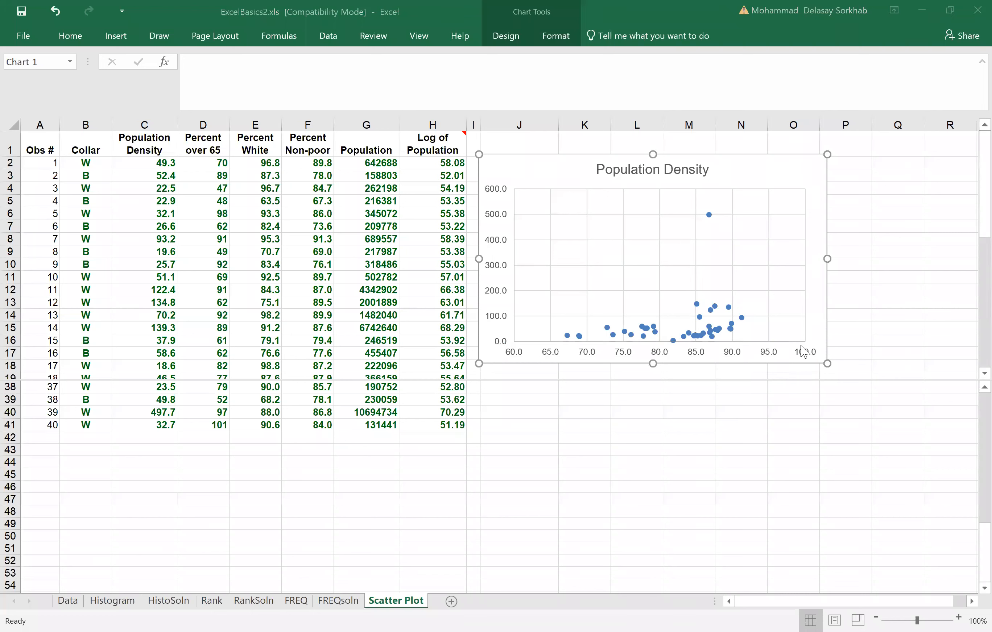
click(667, 358)
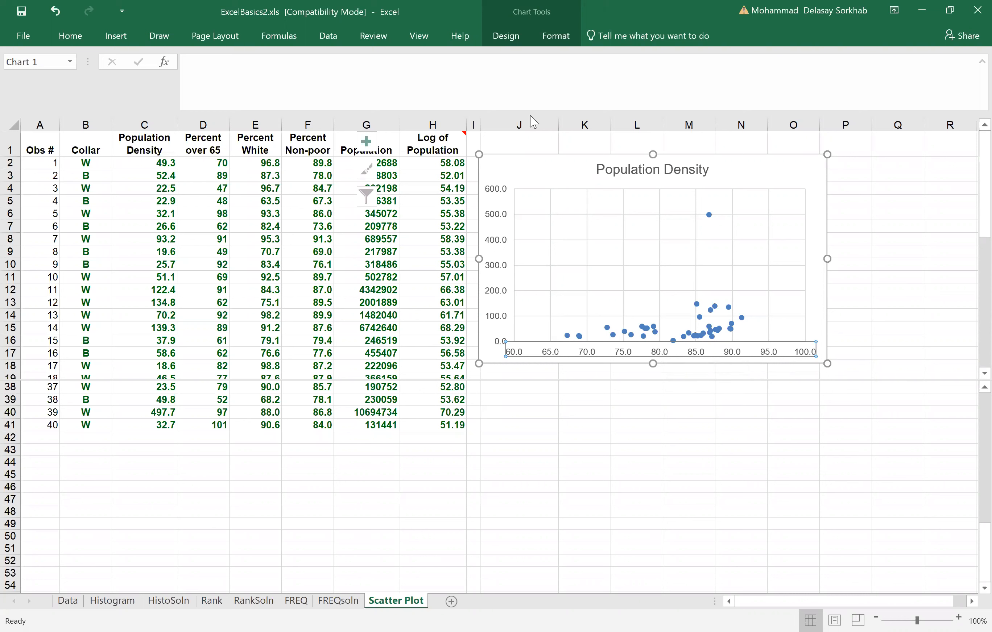
click(512, 39)
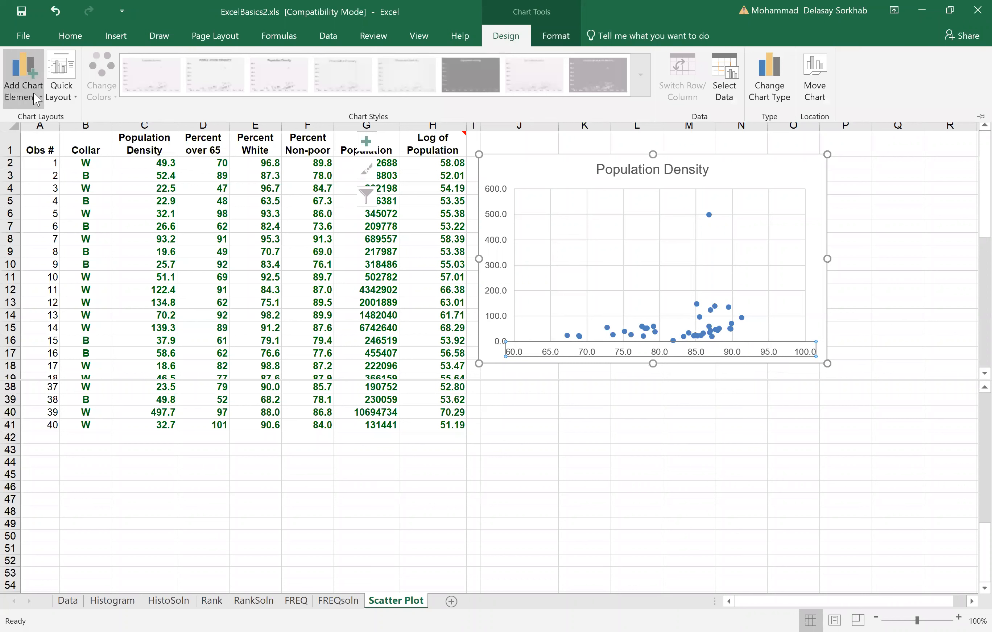
click(37, 102)
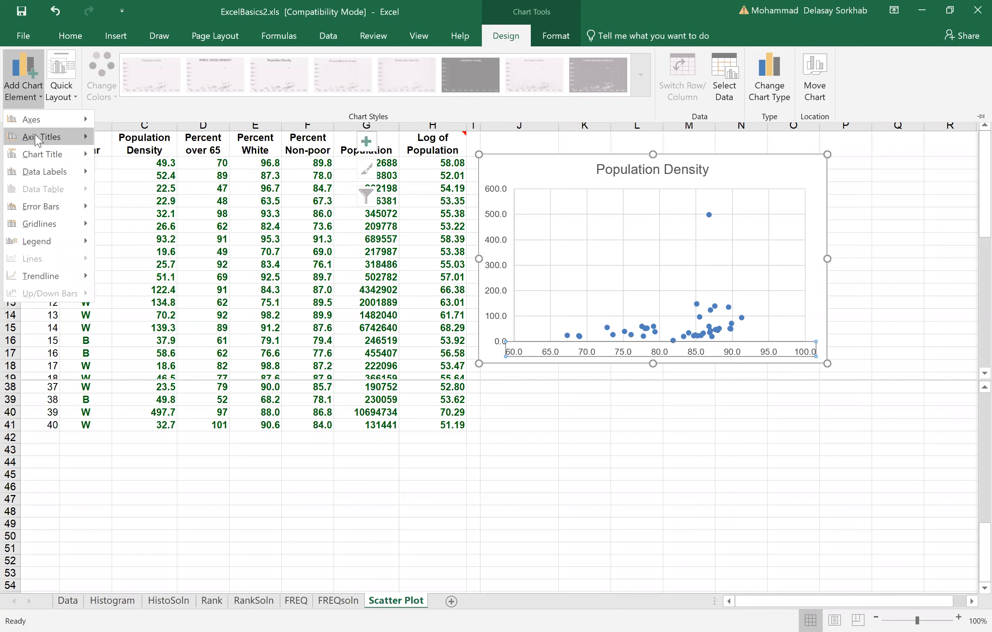
mouse_move(36, 136)
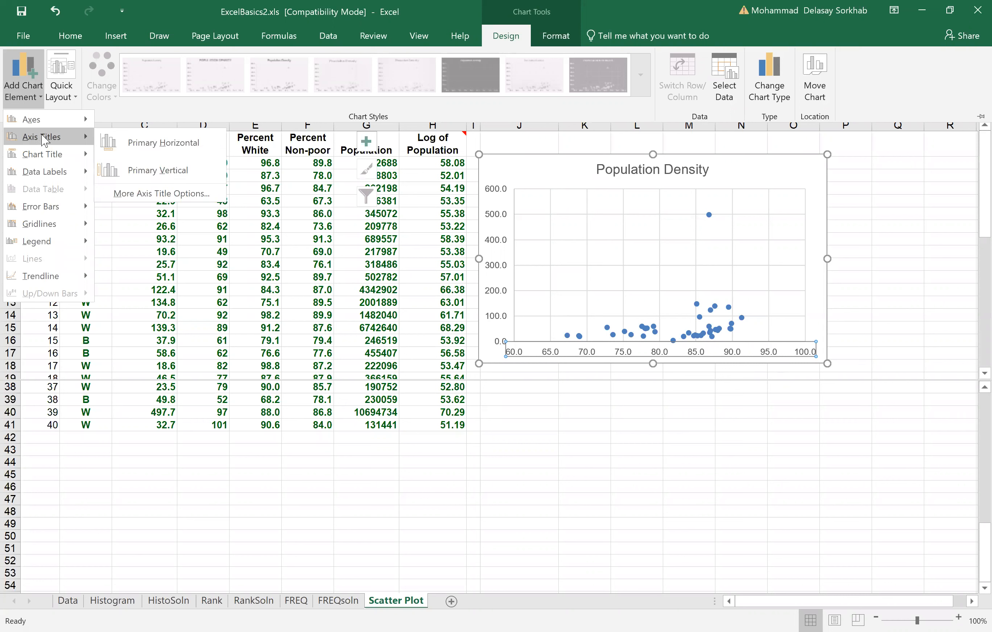
click(170, 154)
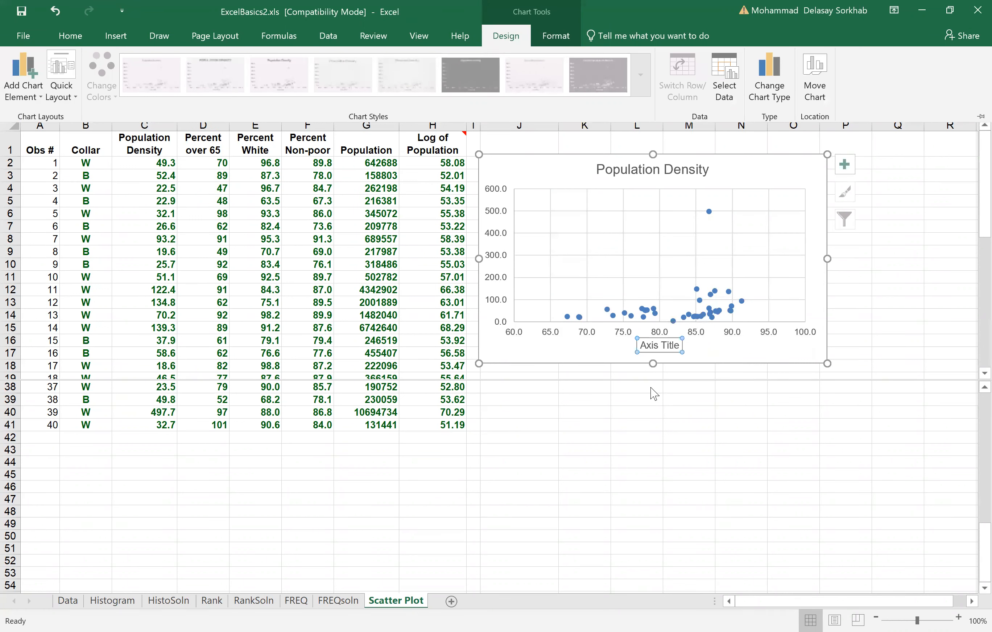
Step: Set the horizontal axis title text to "Percent Non-Poor"
text(Percent Non)
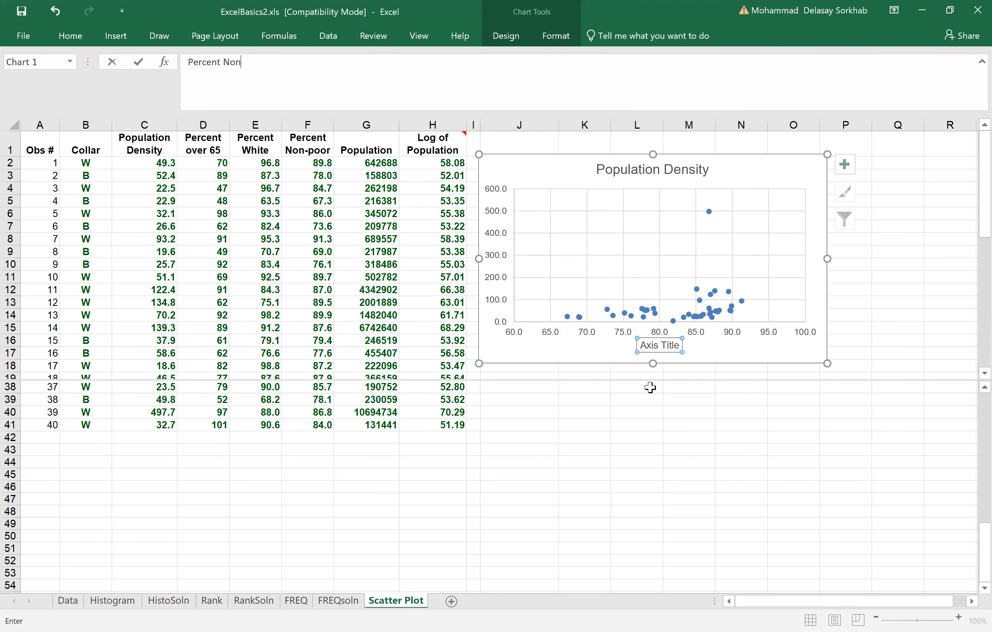
text(-Poo)
key(Return)
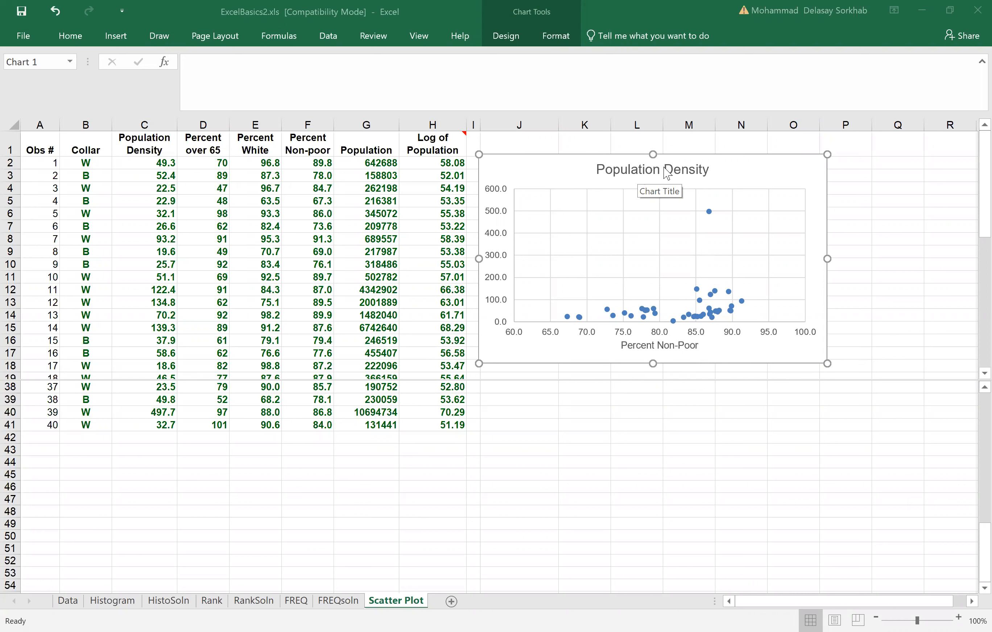
Step: Review the Population Density series' name reference and its X and Y value ranges in the chart's data source
right_click(579, 177)
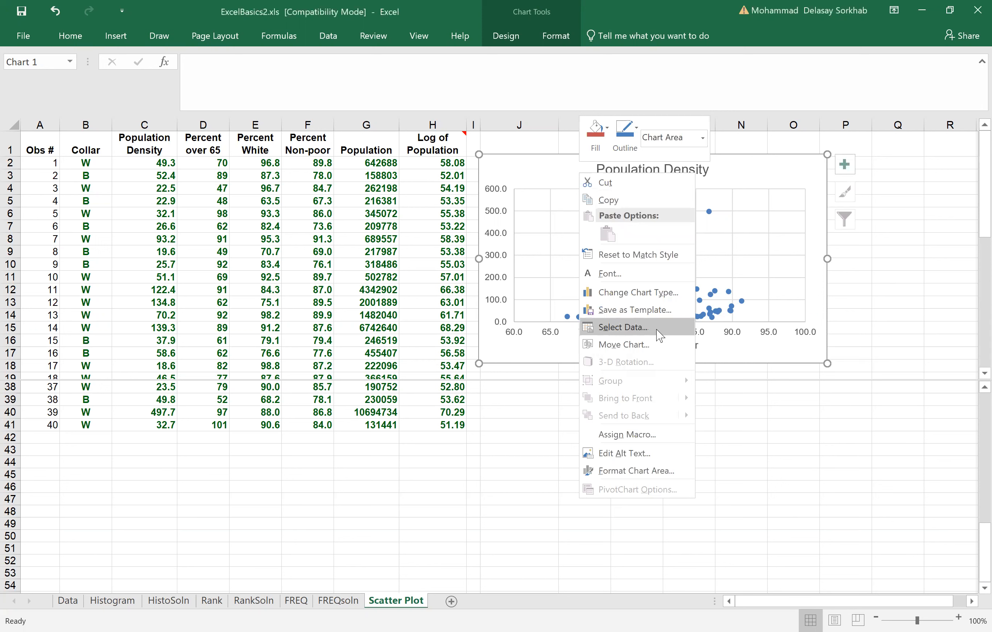
click(660, 336)
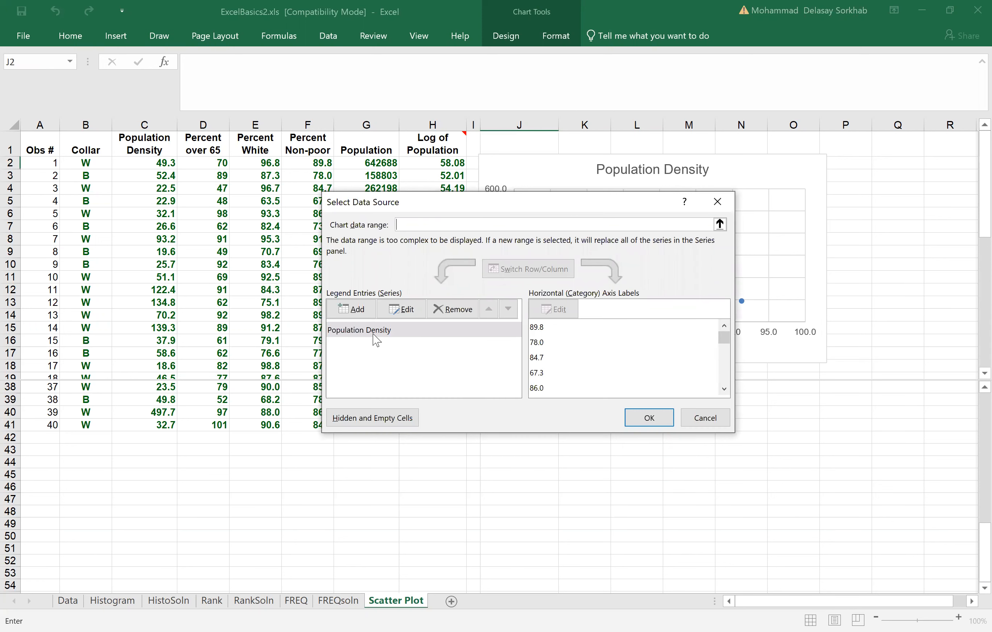
click(402, 309)
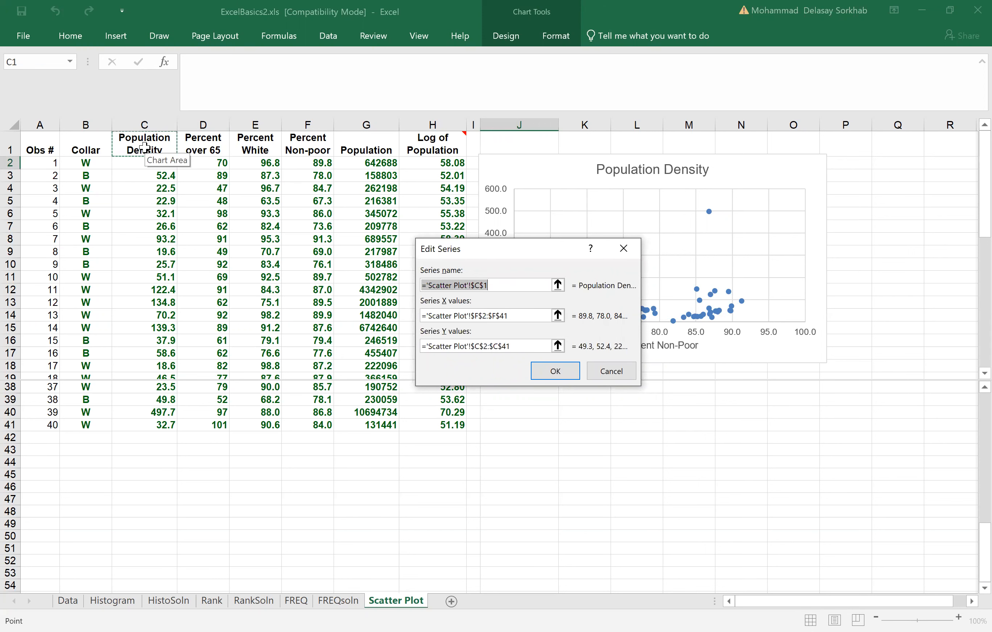
click(559, 373)
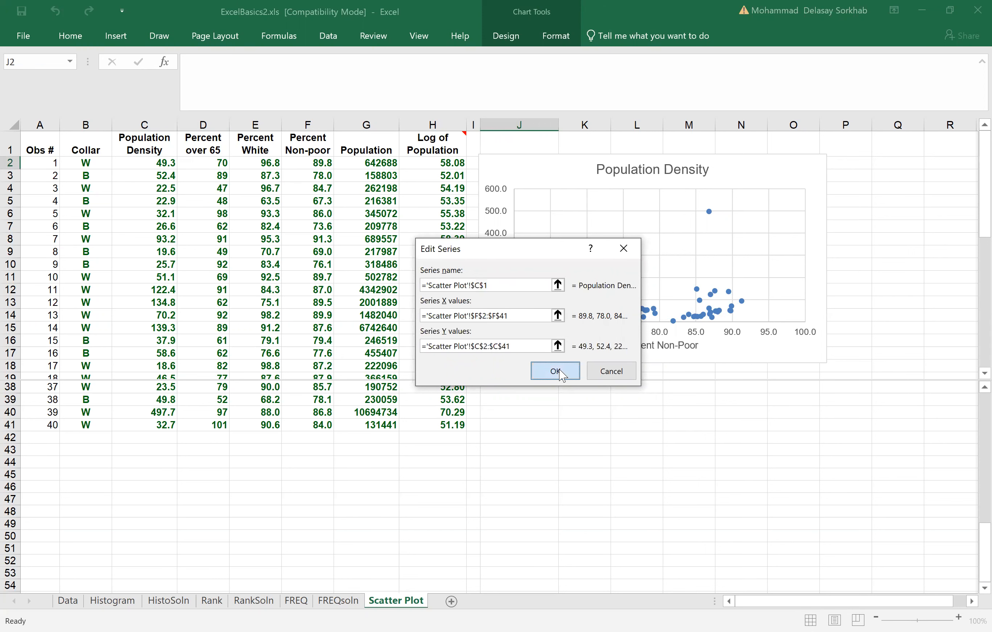
click(661, 422)
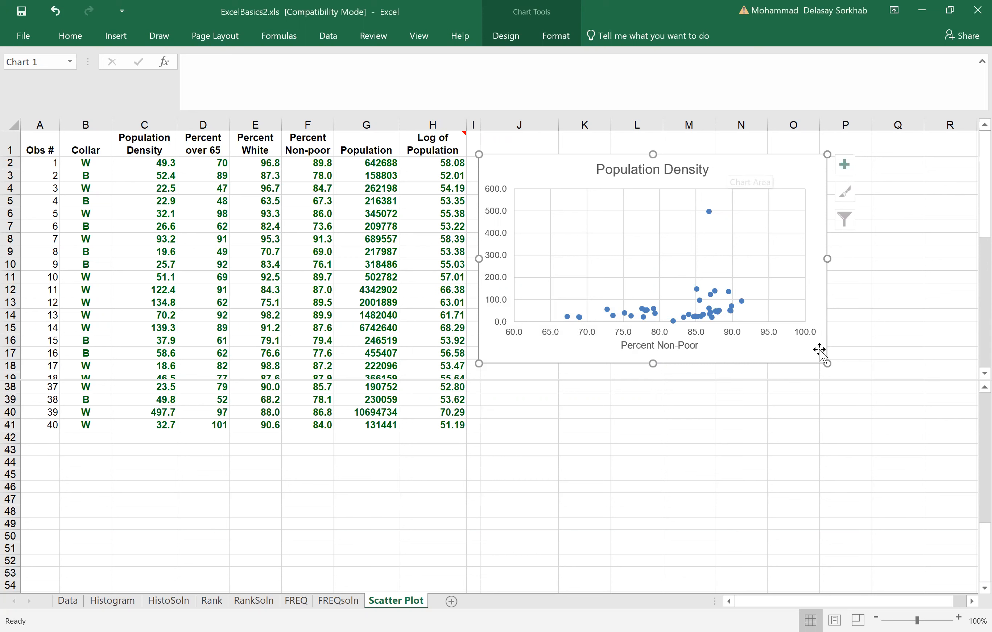
Step: Delete the chart title and add a primary vertical axis title reading "Population Density"
click(643, 171)
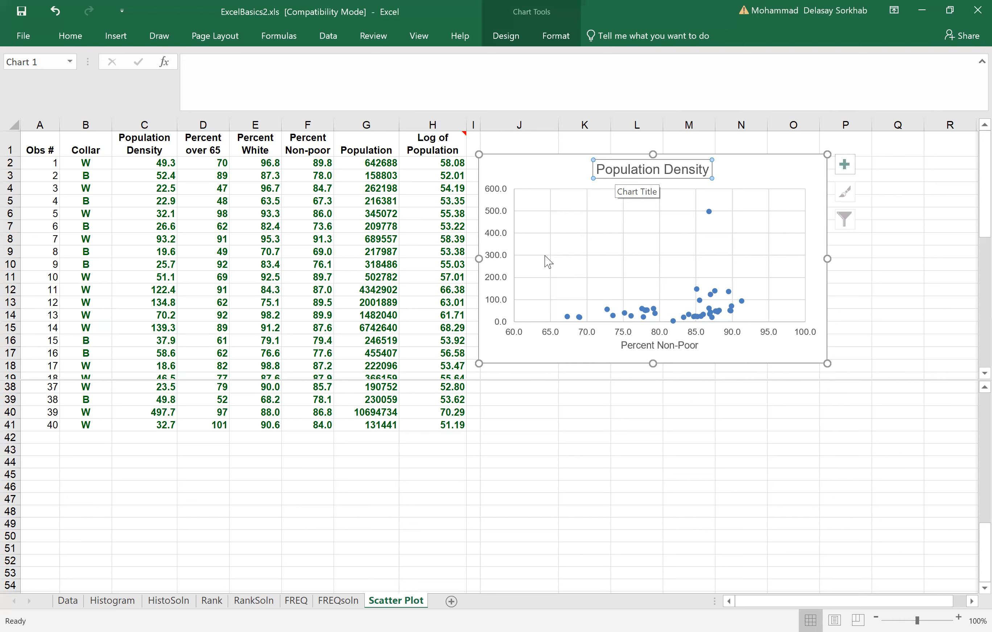
key(Delete)
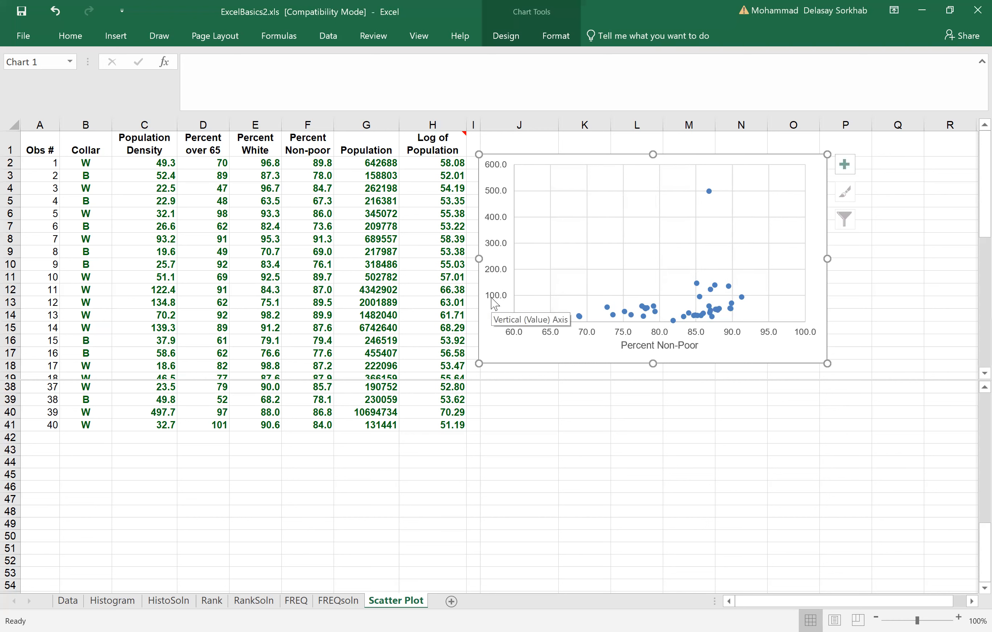
click(505, 41)
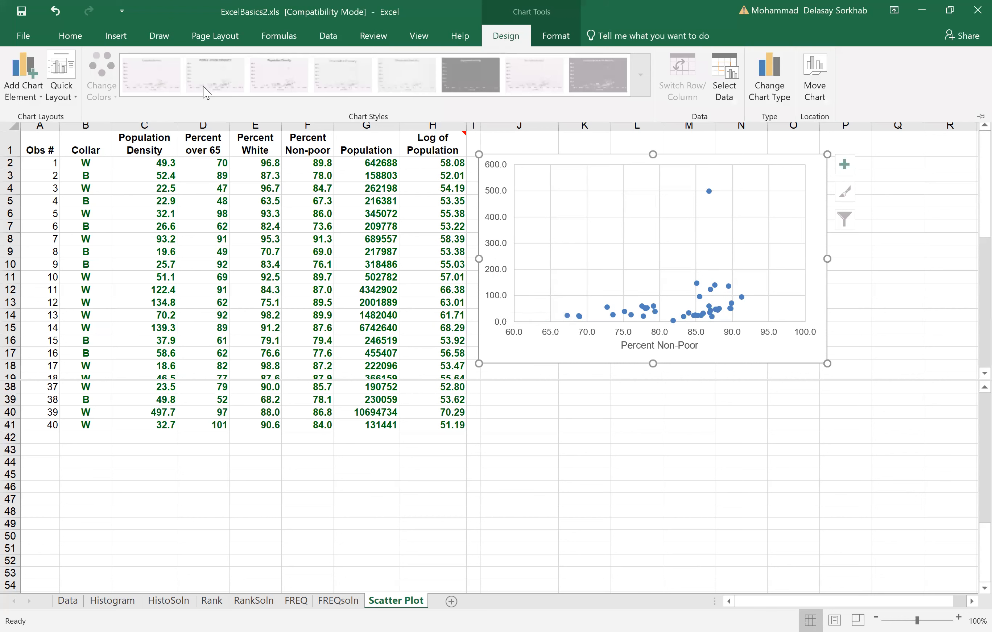
click(33, 98)
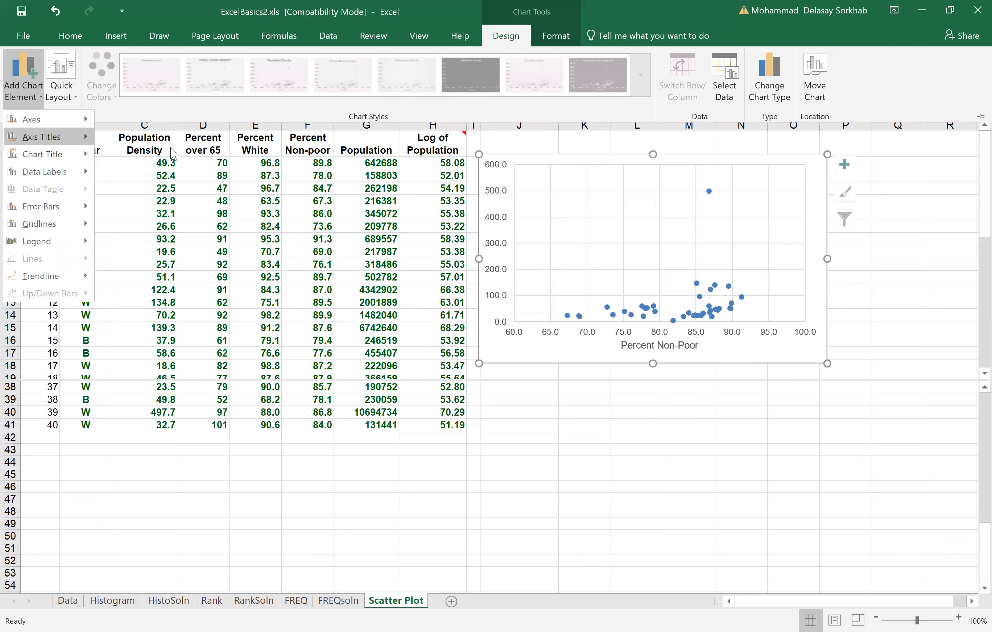
click(177, 179)
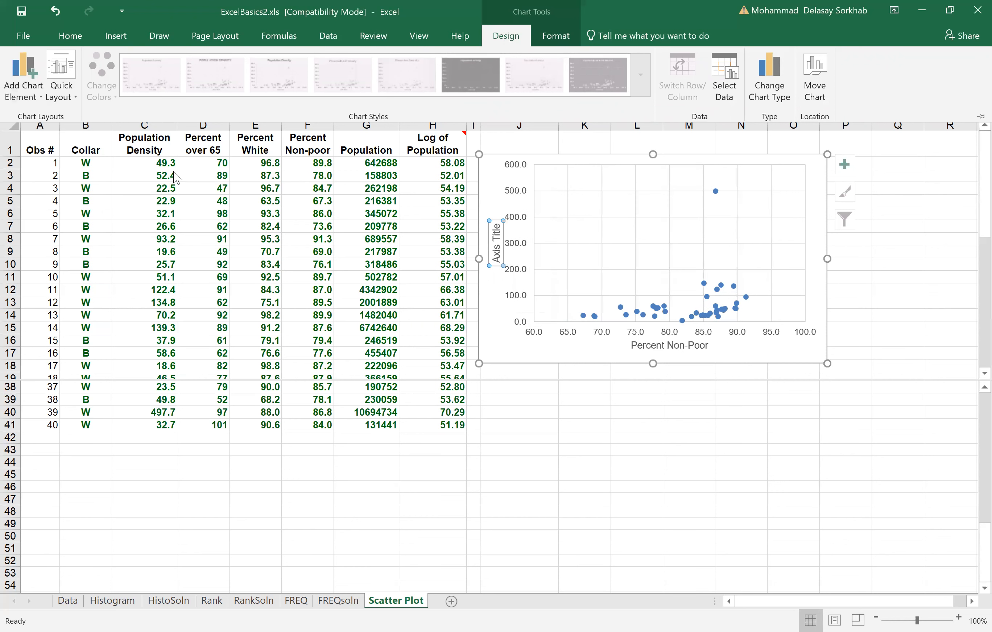
text(Populati)
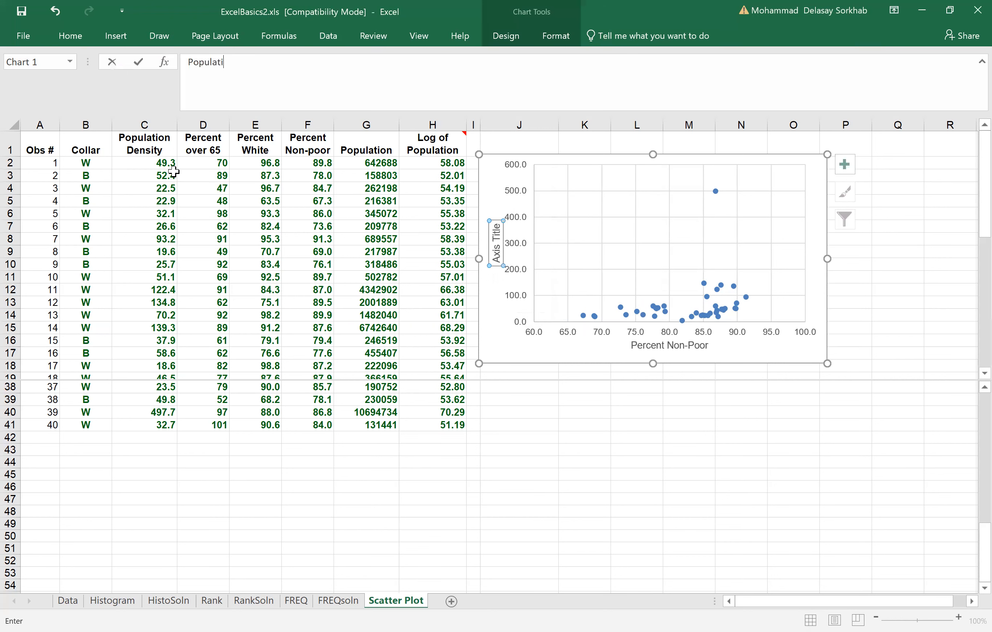
text(on Density)
key(Return)
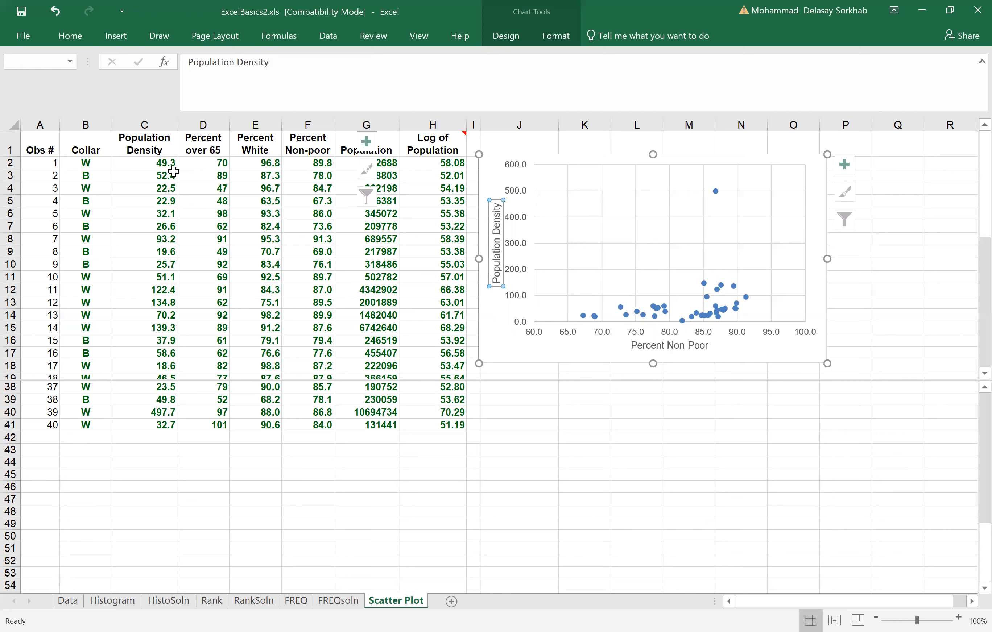
click(391, 253)
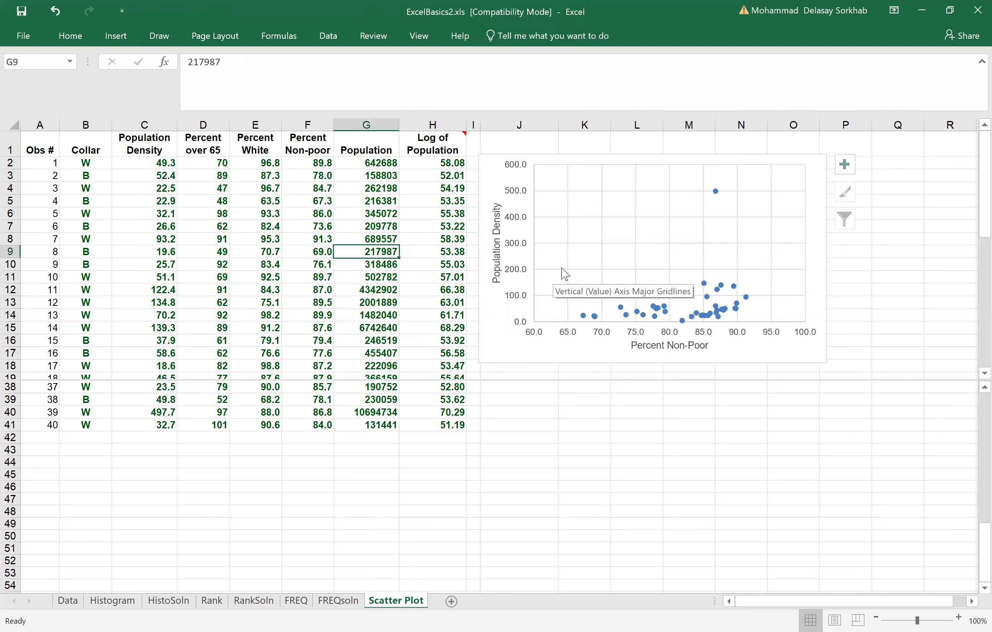